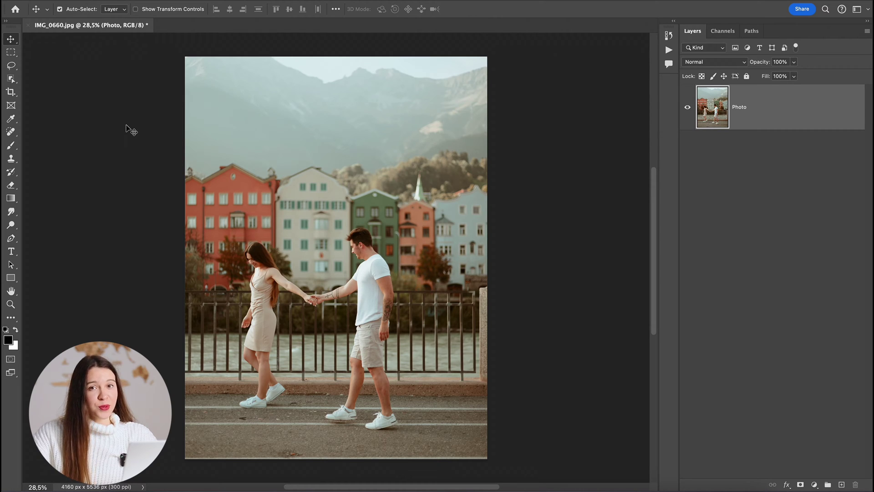
Marquee-select the railing band and Generative Fill it with the prompt 'river'
left_click(10, 52)
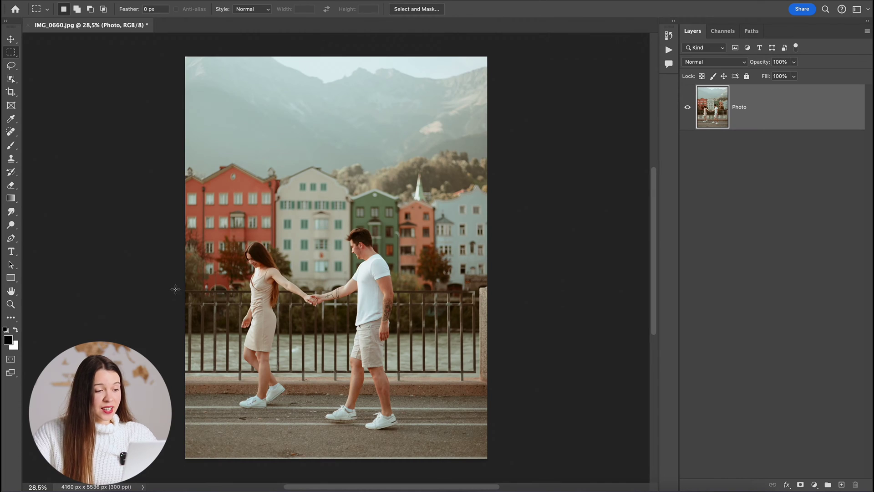
left_click_drag(411, 491, 647, 491)
left_click_drag(291, 327, 511, 400)
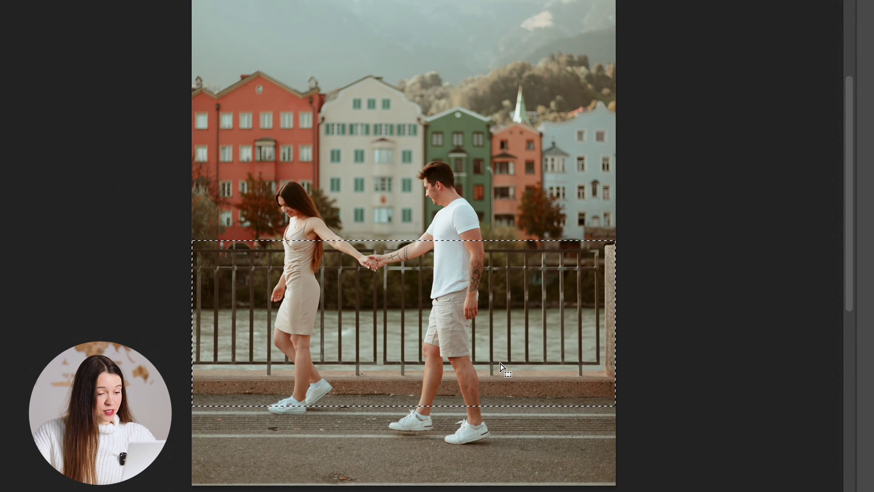
right_click(501, 366)
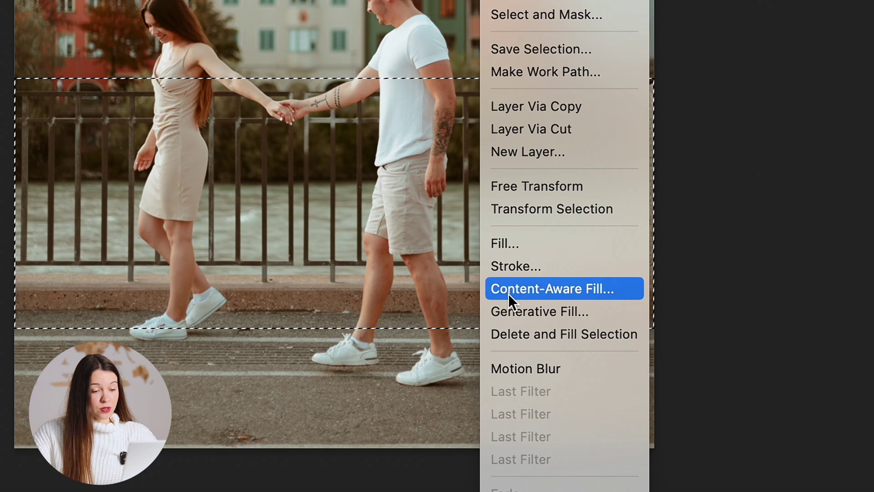
left_click(511, 307)
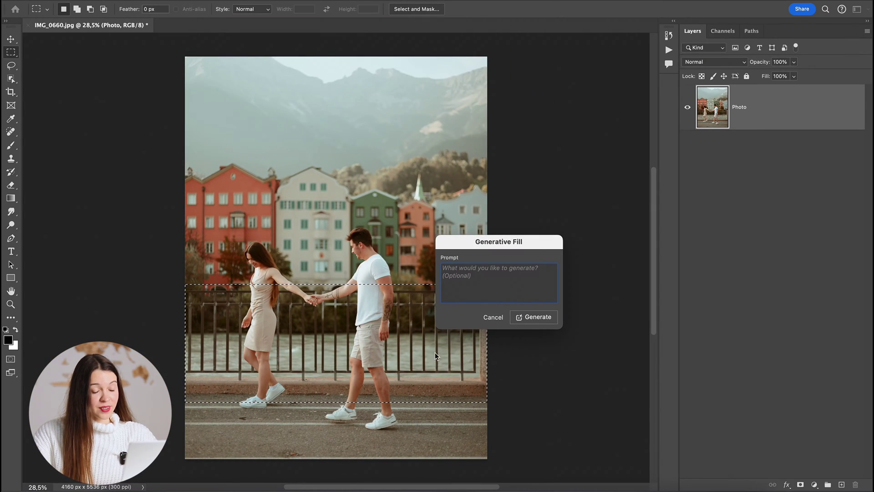
type("river")
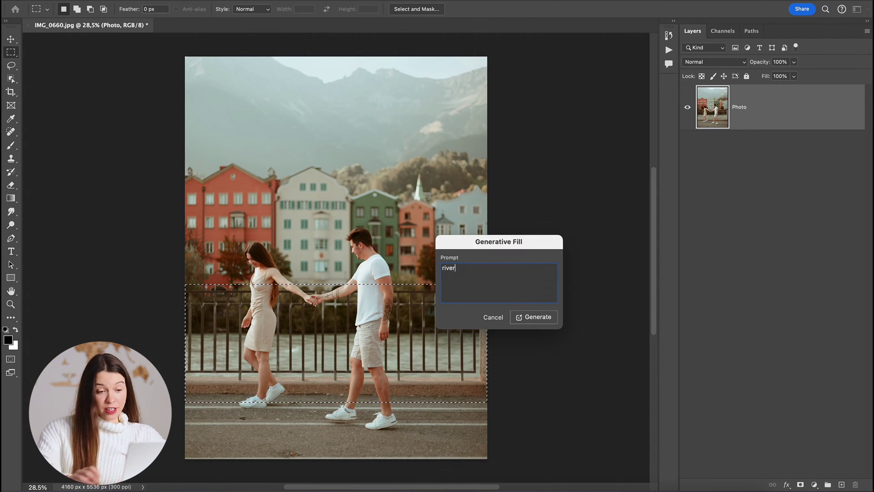
left_click(535, 316)
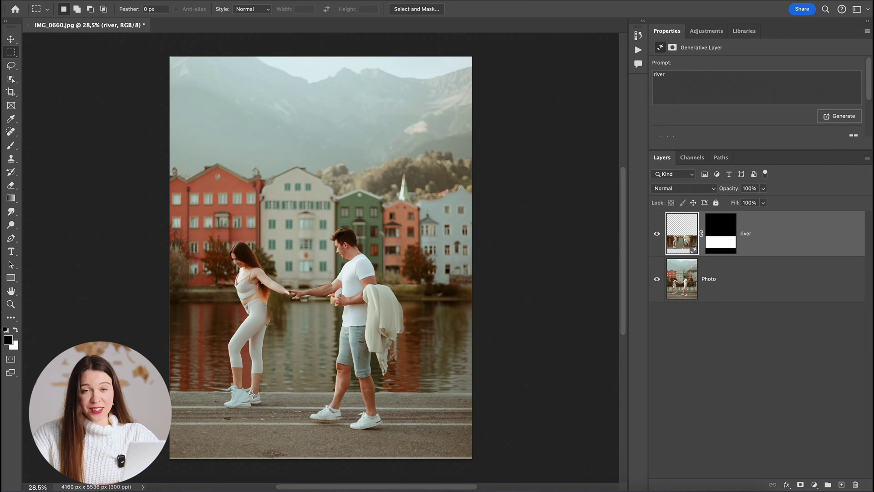
Zoom in and preview the second and third river variations
scroll(257, 390, "up", 3)
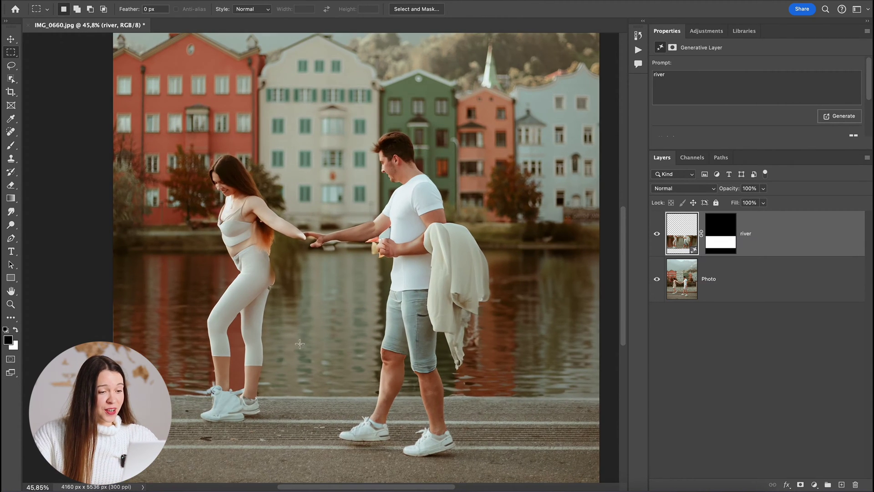
left_click(719, 124)
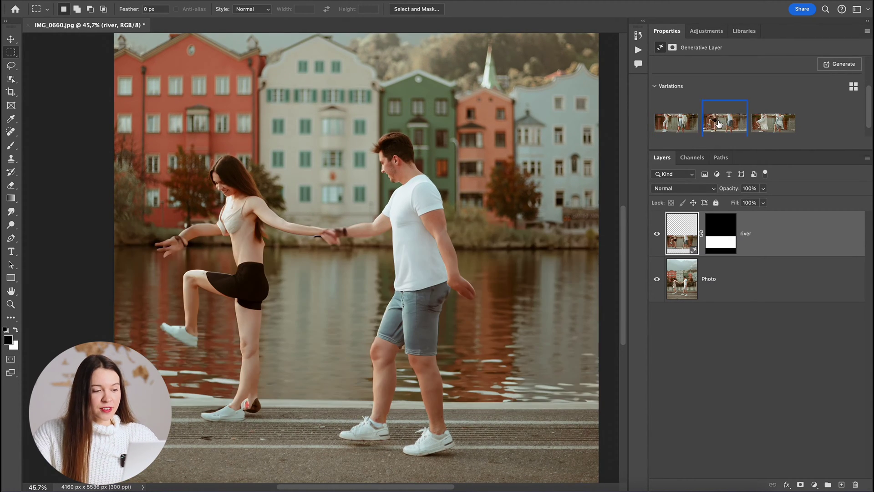
left_click(783, 125)
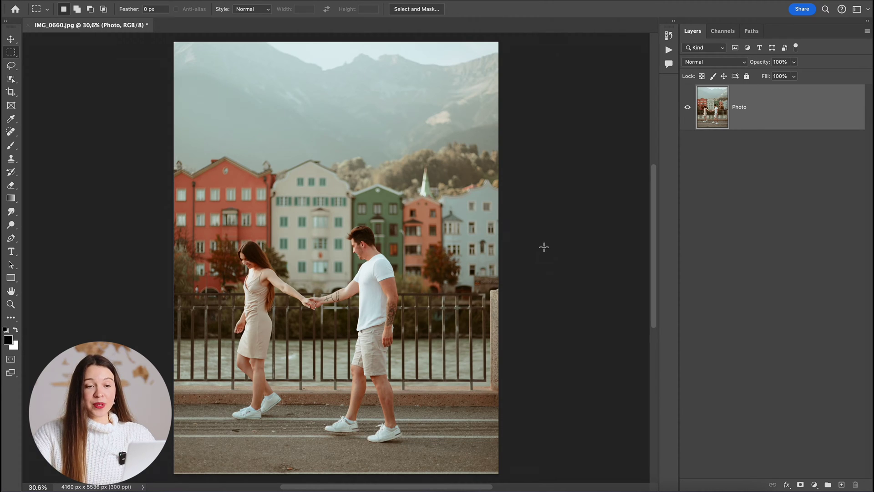
Duplicate the Photo layer as 'Subjects' and rename the original layer 'Background'
left_click(803, 107)
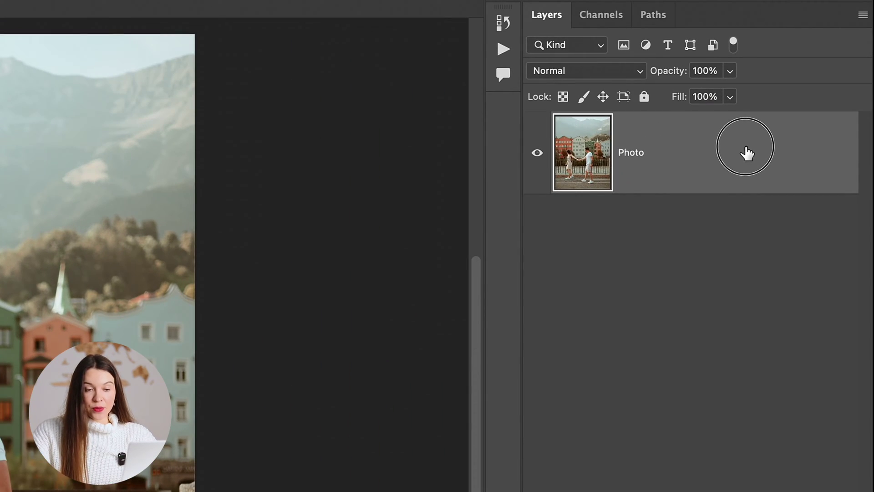
left_click_drag(747, 151, 780, 491)
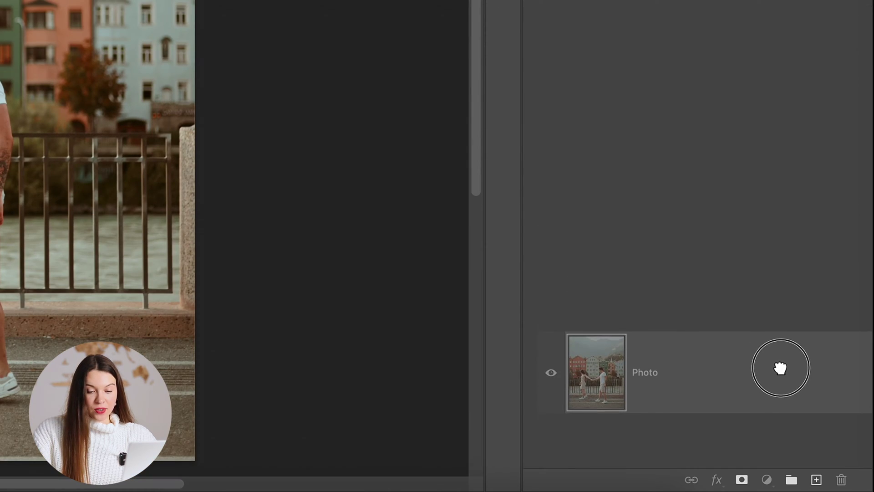
left_click_drag(780, 367, 818, 478)
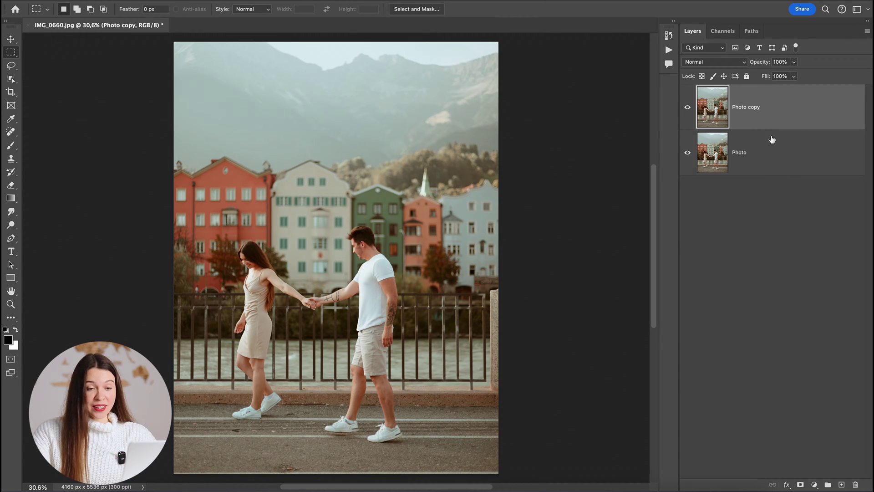
type("Subjects")
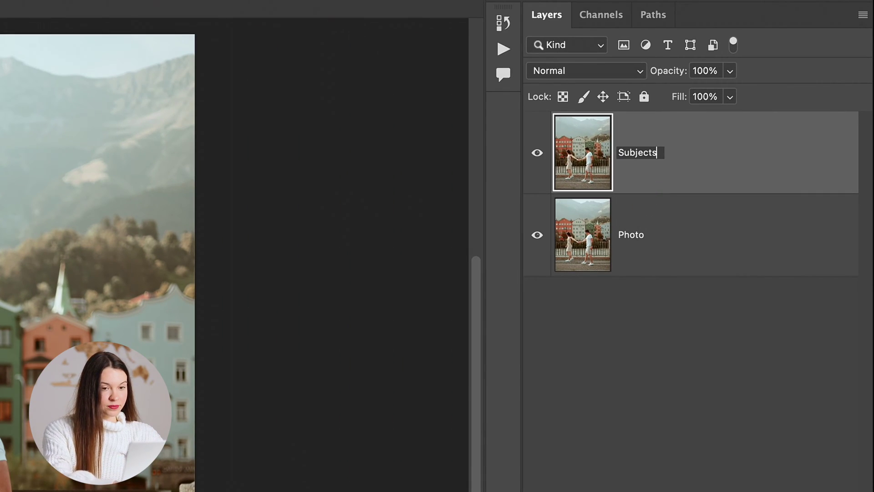
key("Return")
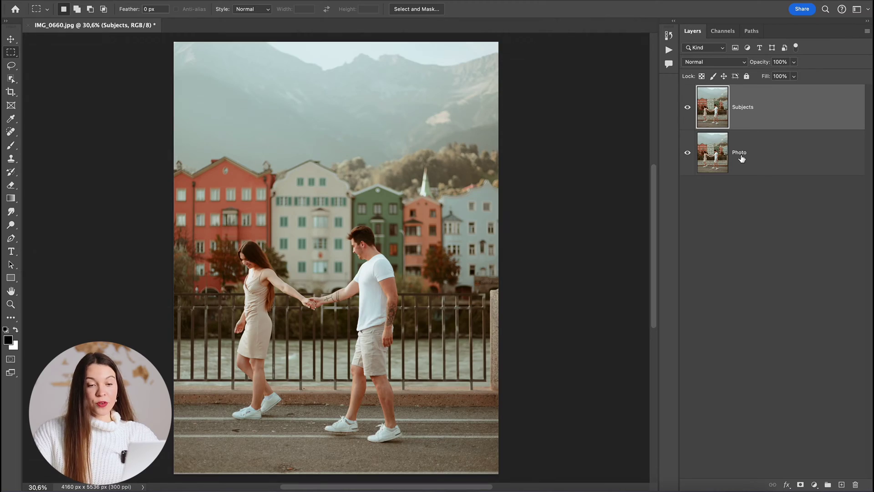
double_click(741, 155)
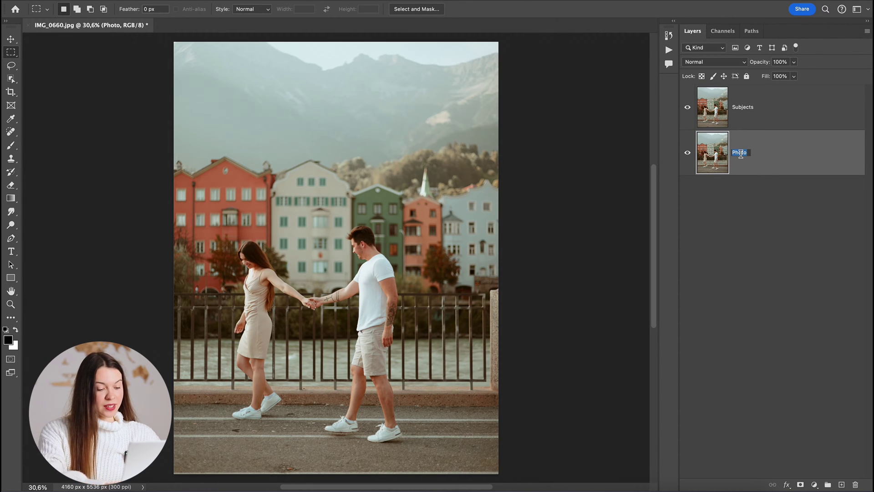
type("Bac")
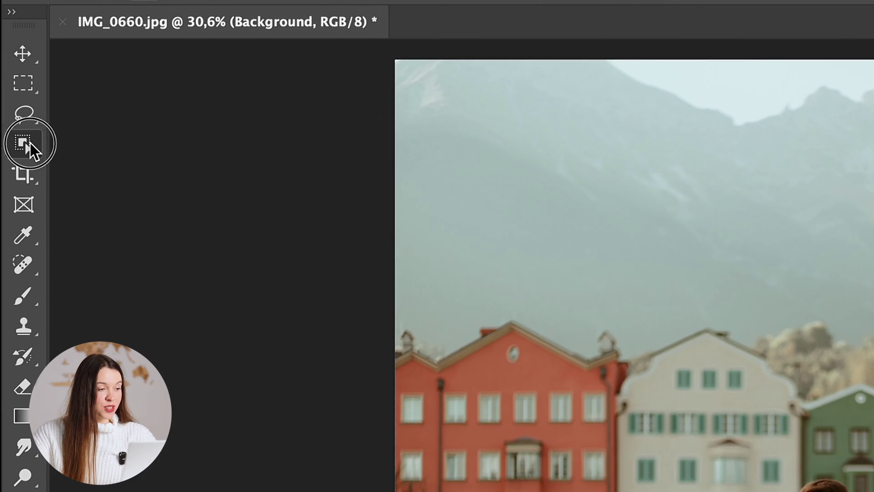
Box-select the walking couple with the Object Selection Tool set to Cloud detection
left_click(62, 143)
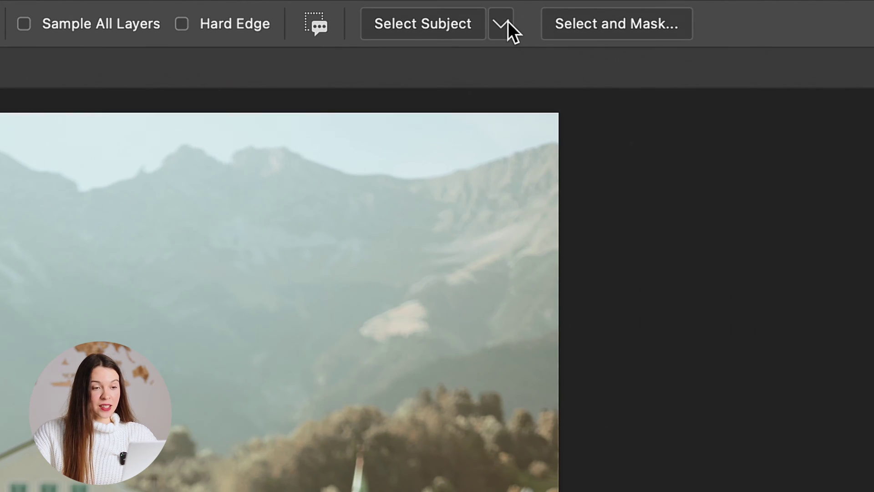
left_click(478, 9)
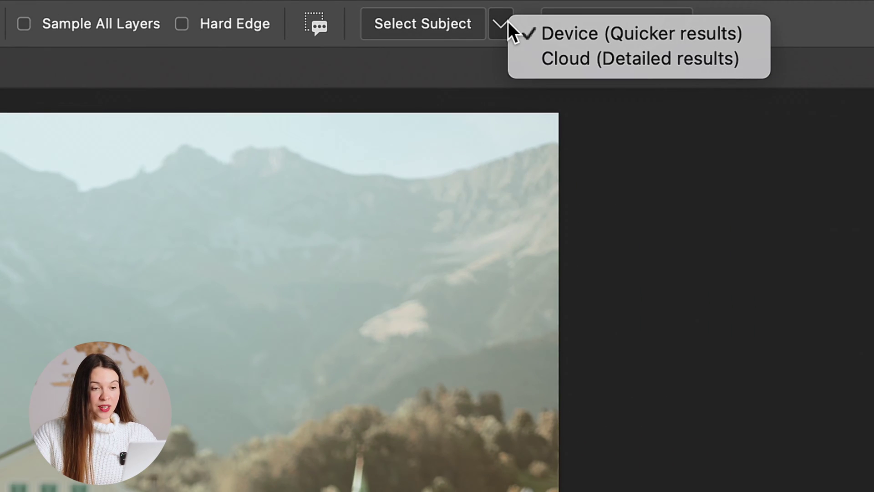
left_click(654, 57)
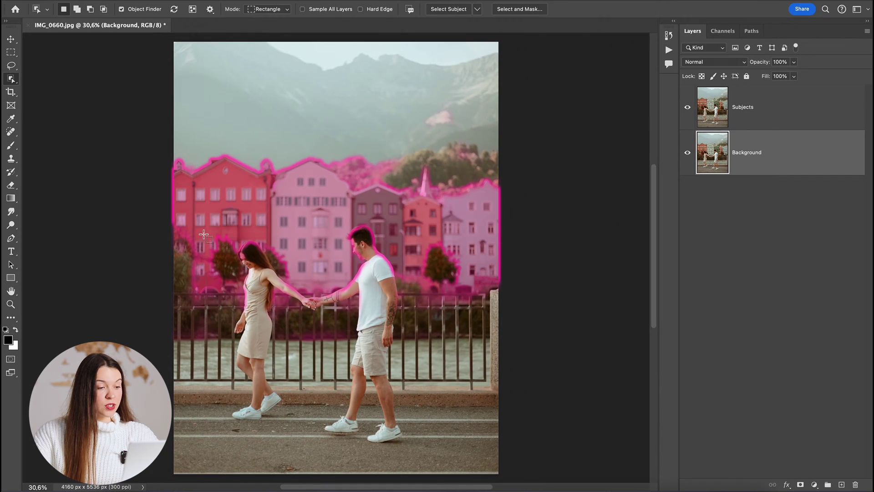
left_click_drag(222, 134, 551, 388)
left_click_drag(401, 386, 445, 448)
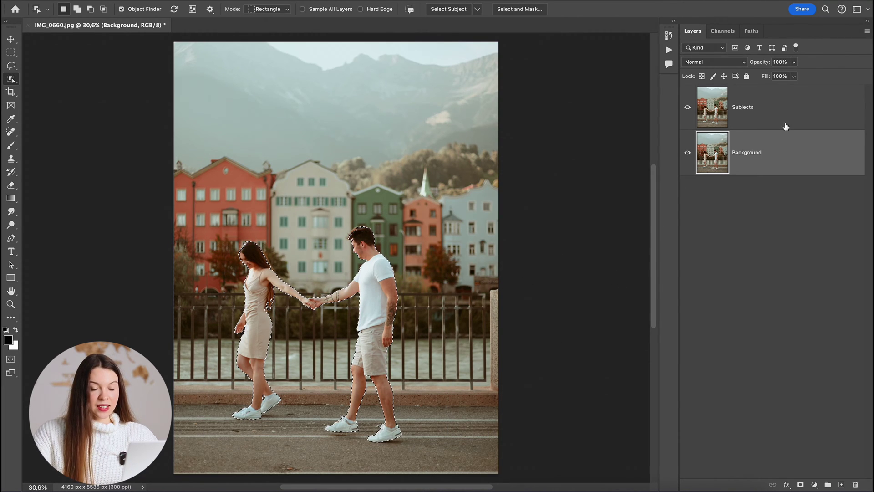
Make the Subjects layer active to receive the couple's mask
left_click(774, 104)
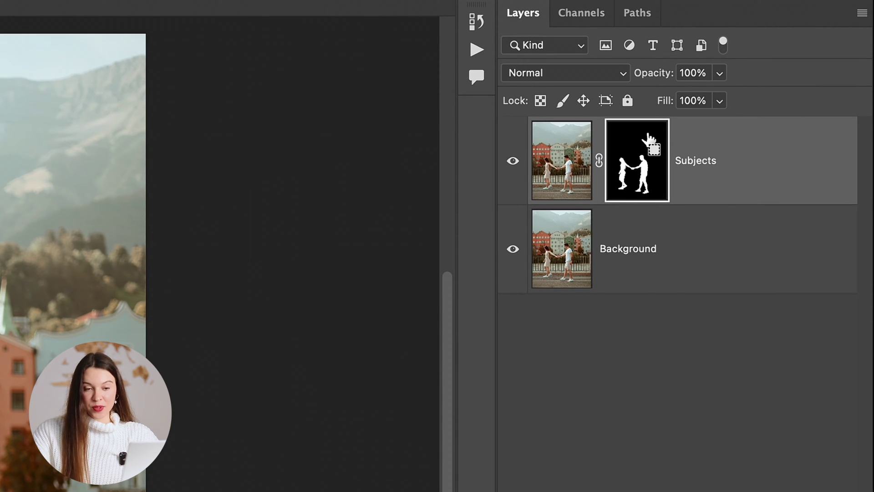
Load the Subjects mask as a selection and expand it by 10 px via Select > Modify
left_click(649, 138, "ctrl")
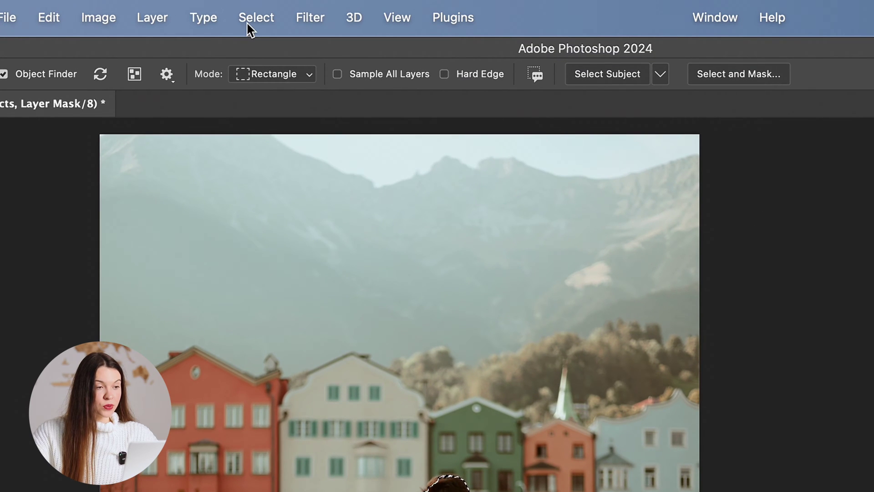
left_click(253, 16)
mouse_move(318, 321)
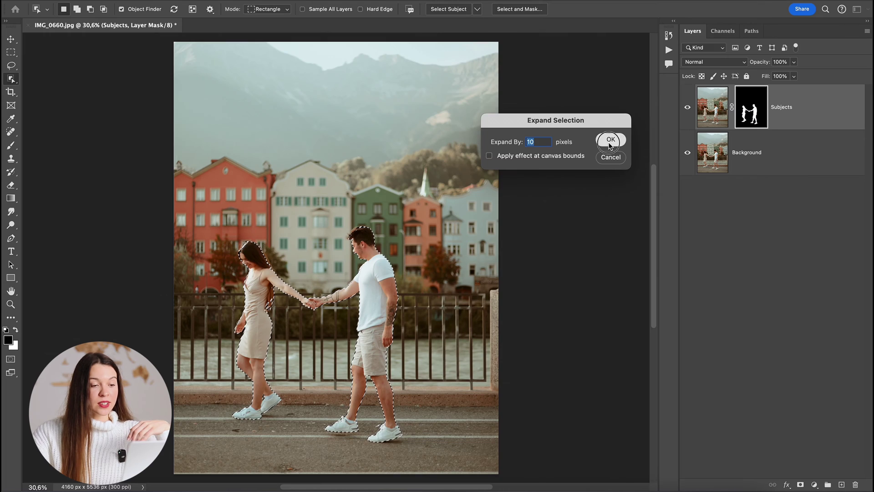
left_click(529, 178)
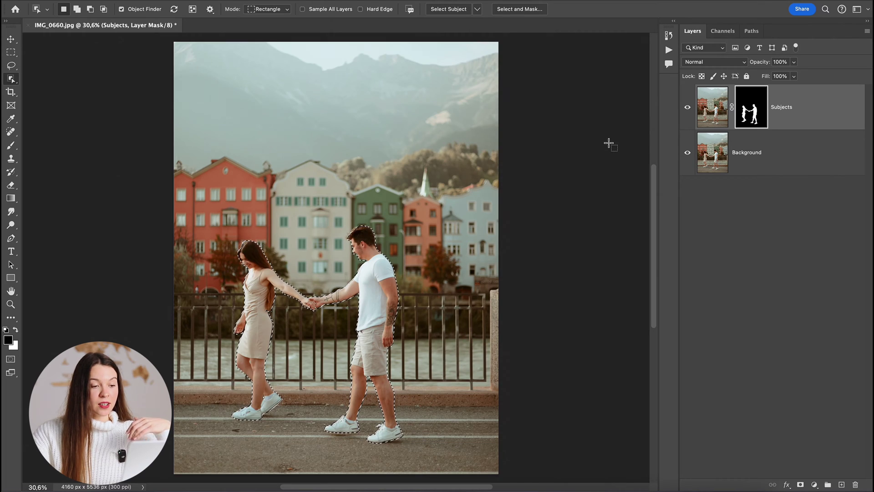
scroll(396, 291, "up", 10)
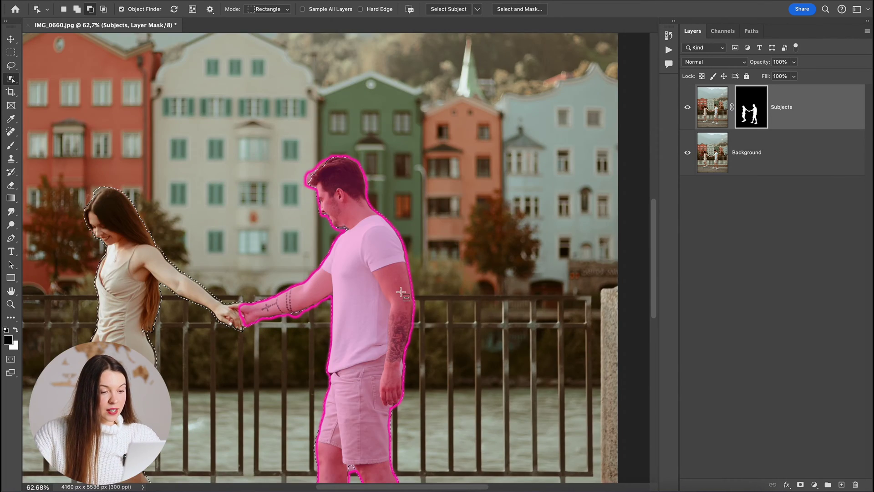
key("v")
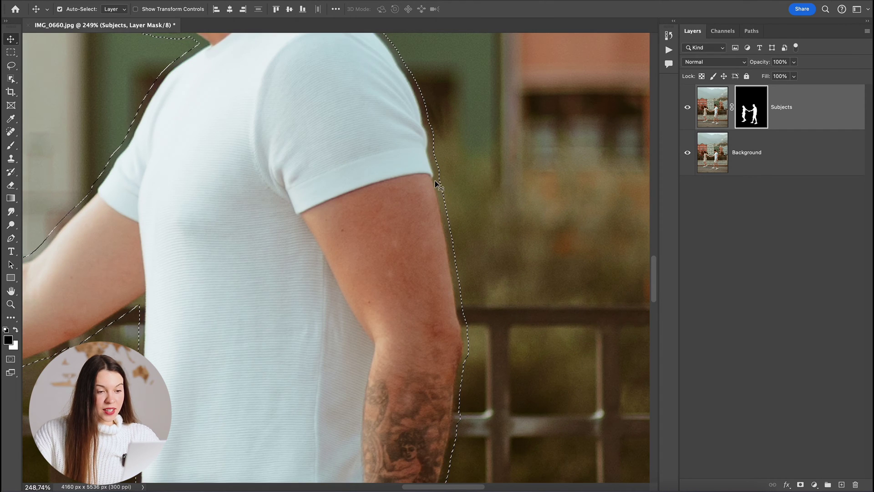
scroll(477, 153, "down", 10)
On the Background layer, Generative Fill the expanded couple selection with the prompt '.'
key("w")
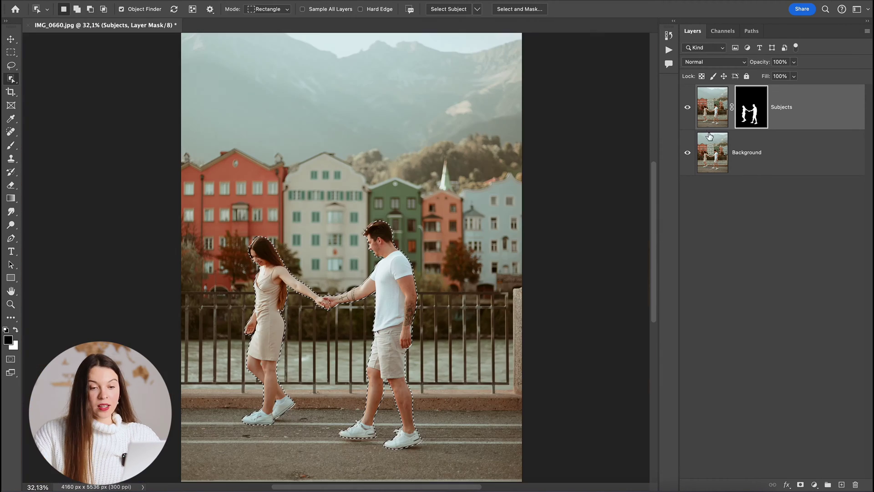
left_click(780, 159)
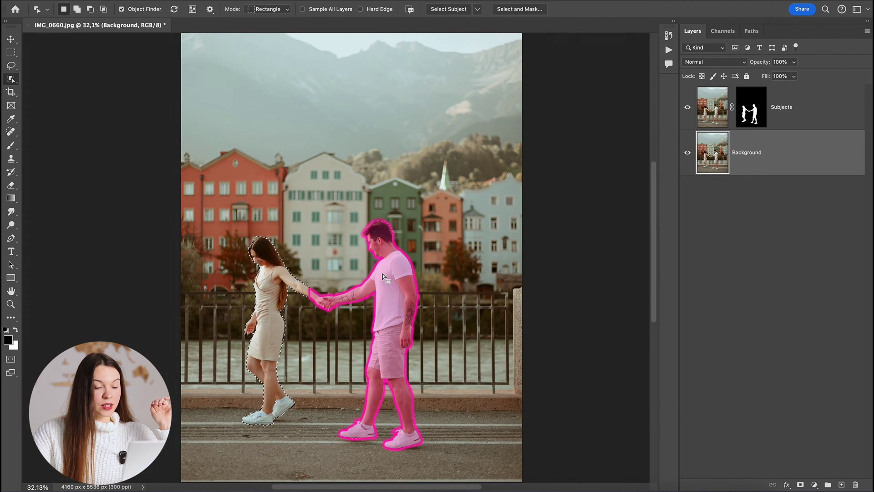
right_click(50, 407)
left_click(405, 394)
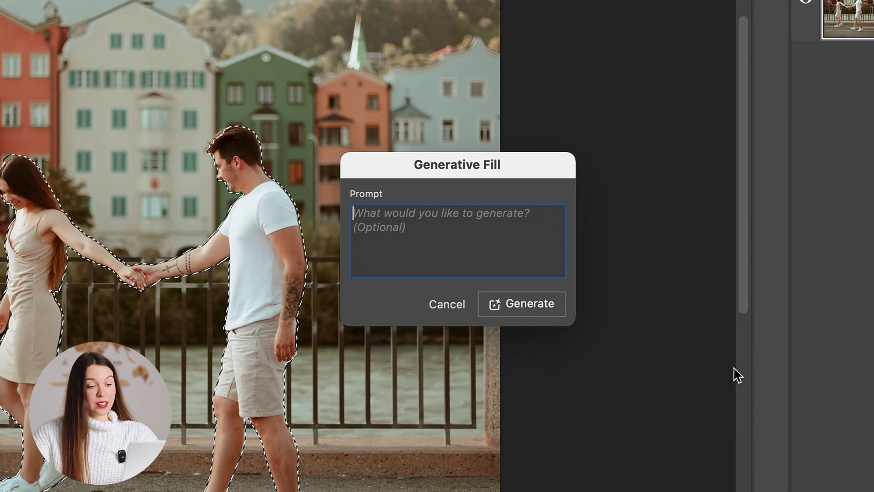
type(".")
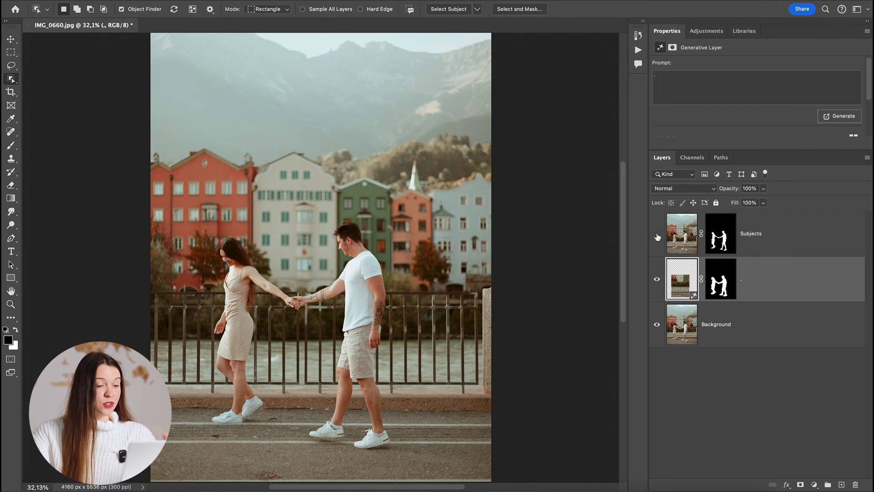
Hide Subjects, then convert the generated fill and Background layers into one smart object
left_click(518, 201)
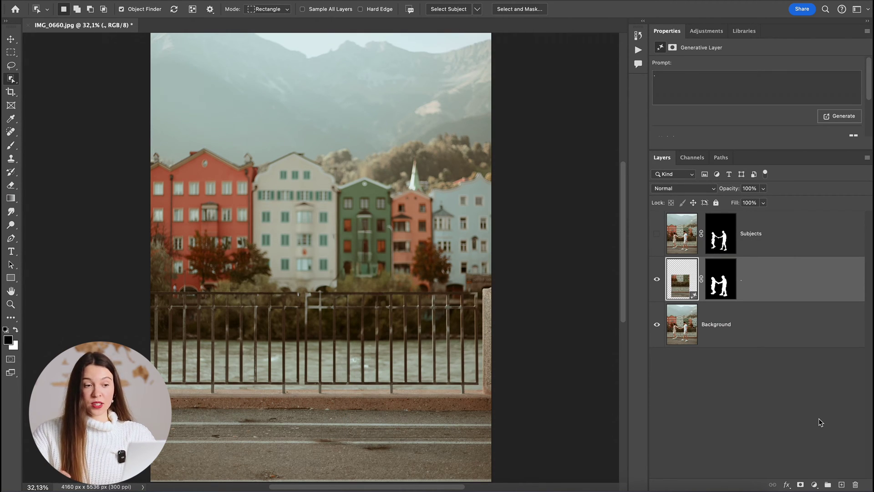
key("v")
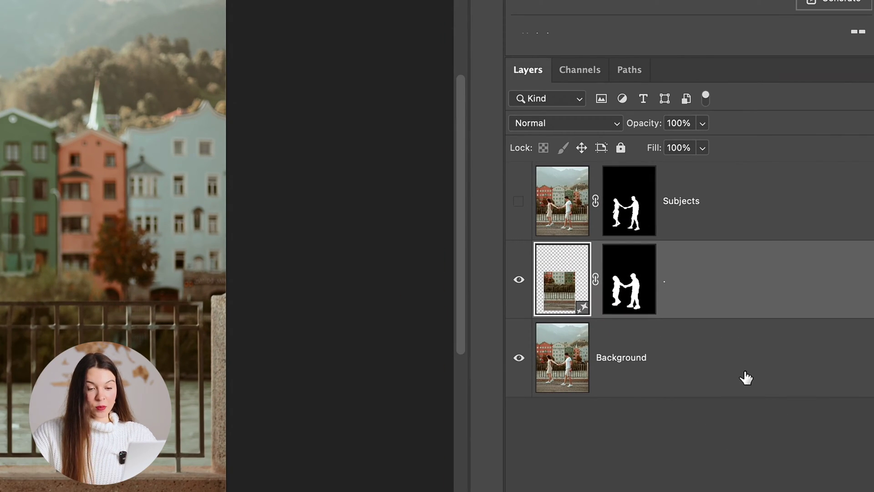
left_click(745, 377)
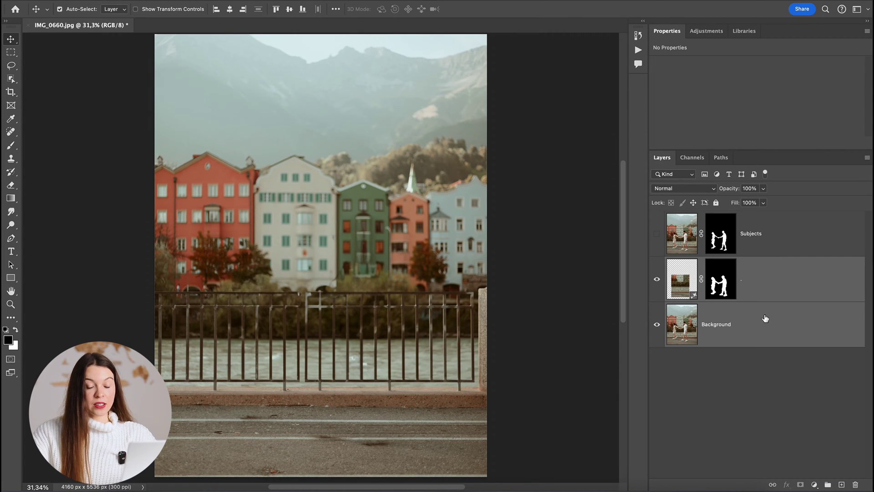
right_click(764, 319)
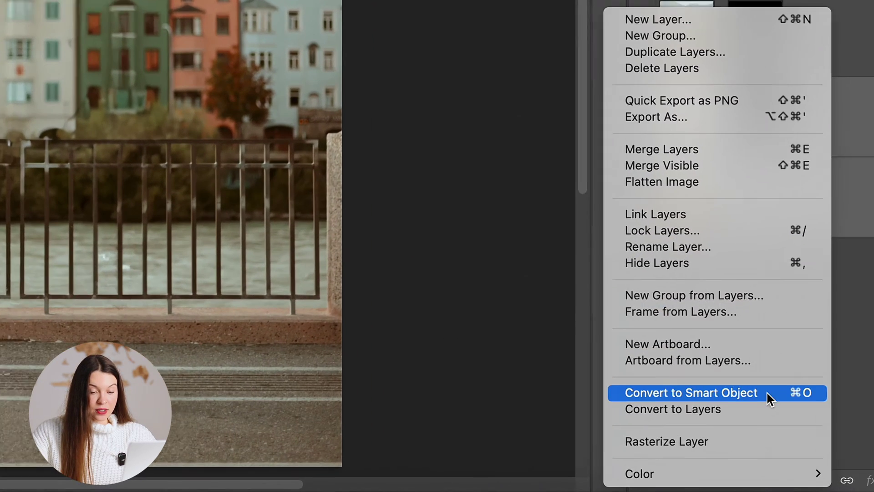
left_click(726, 435)
Rename the smart object 'Background' and toggle the Subjects layer's visibility
double_click(821, 117)
type("Background")
key("Return")
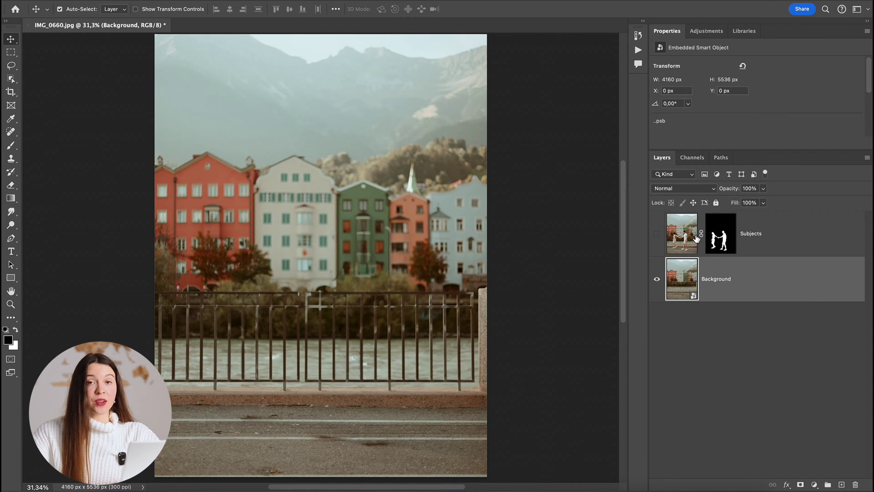
left_click(657, 234)
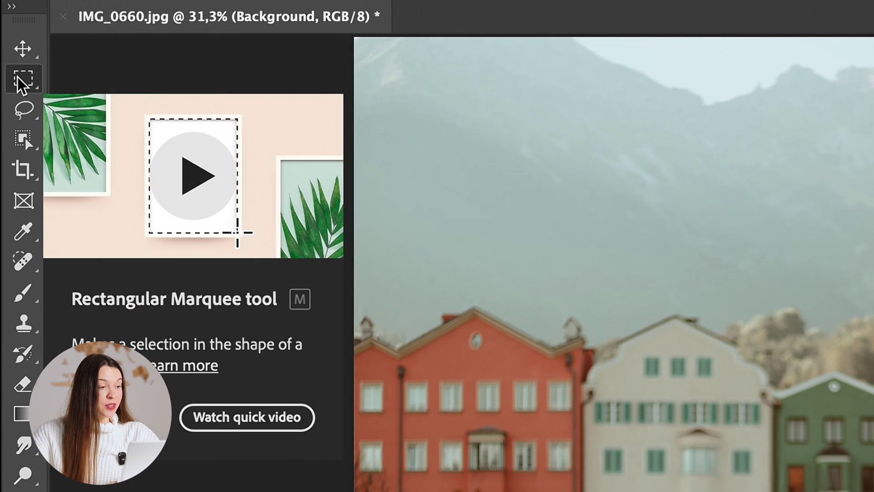
Marquee the railing band from its top downward and Generative Fill it with 'river'
left_click(11, 52)
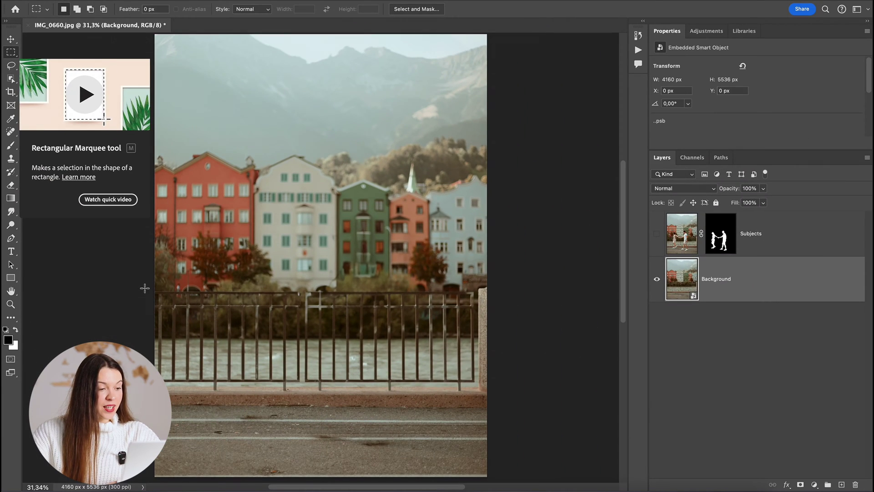
left_click_drag(145, 288, 501, 417)
right_click(328, 336)
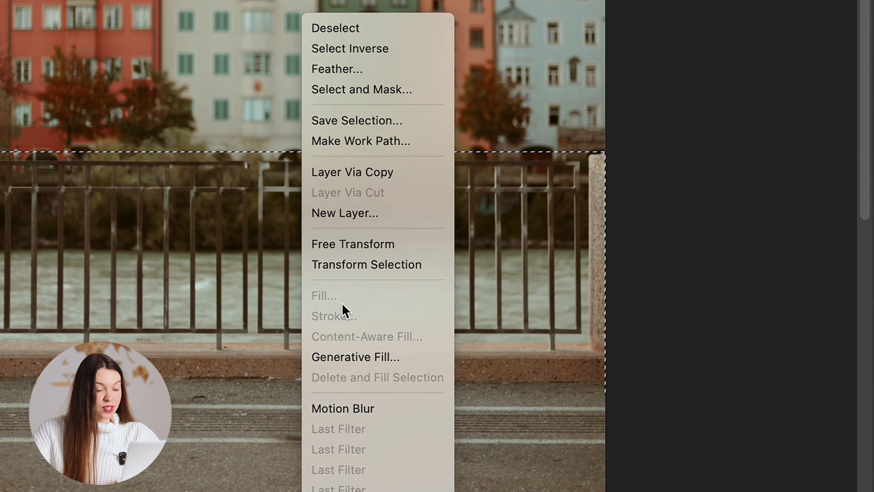
left_click(351, 356)
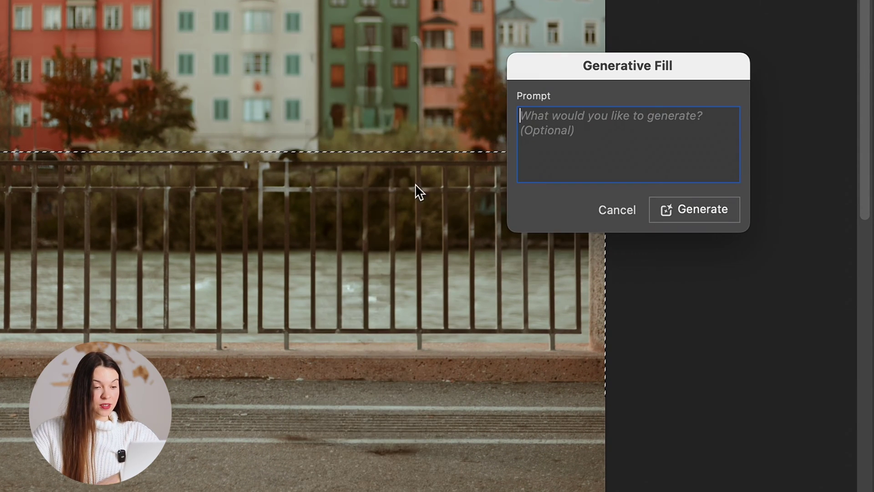
type("river")
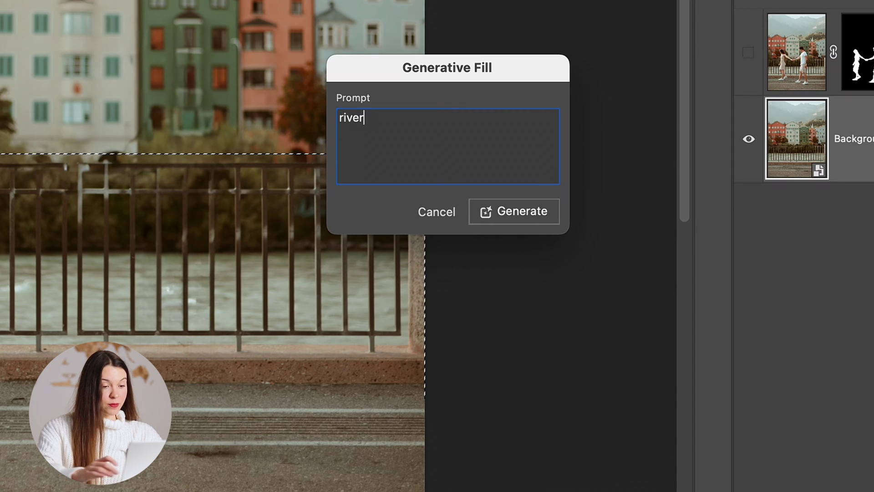
left_click(523, 214)
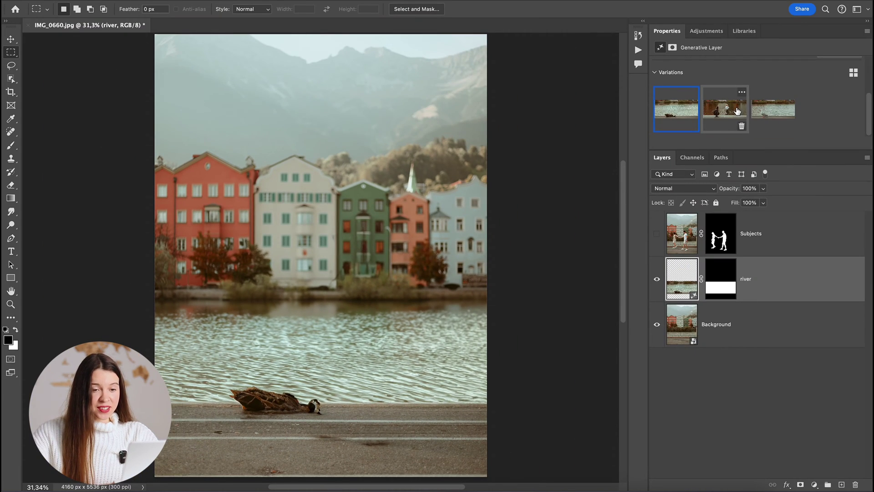
Choose the seagull river variation, then generate a fill over the seagull to remove it
left_click(738, 112)
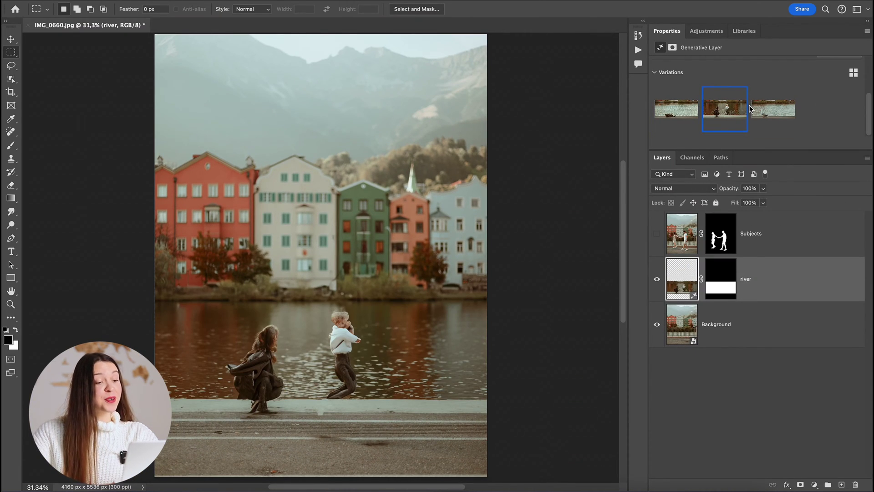
left_click(761, 113)
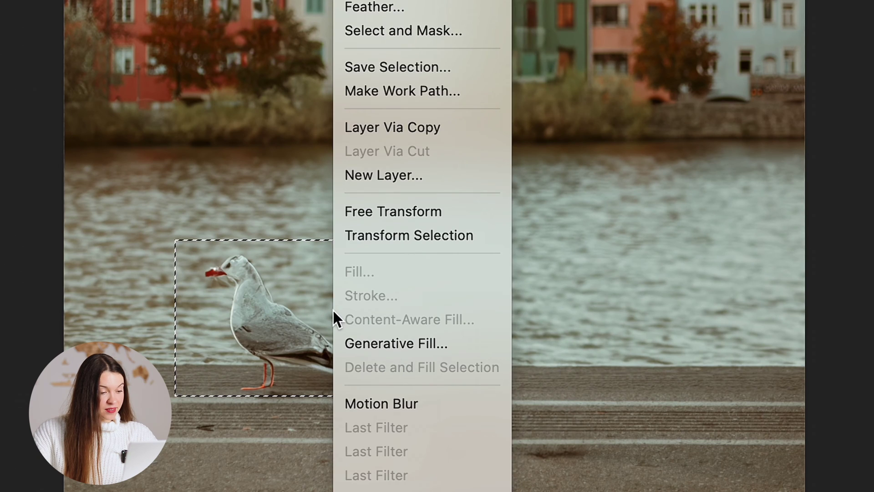
left_click(360, 342)
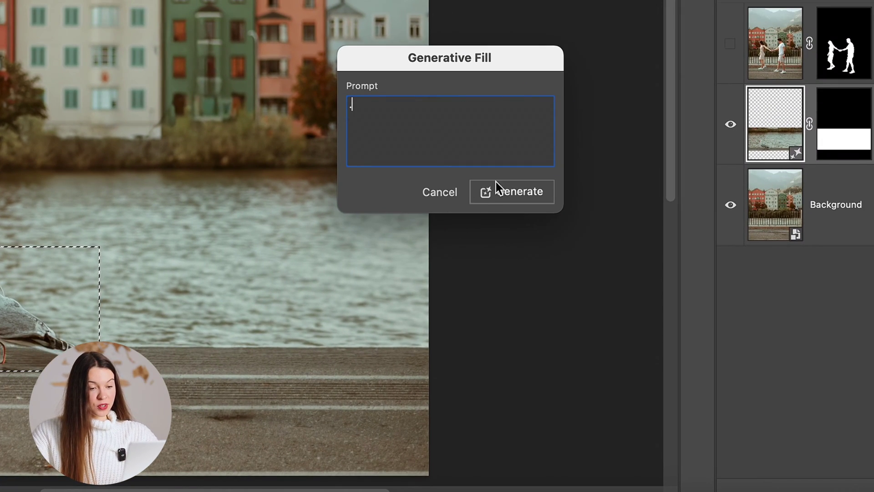
left_click(503, 191)
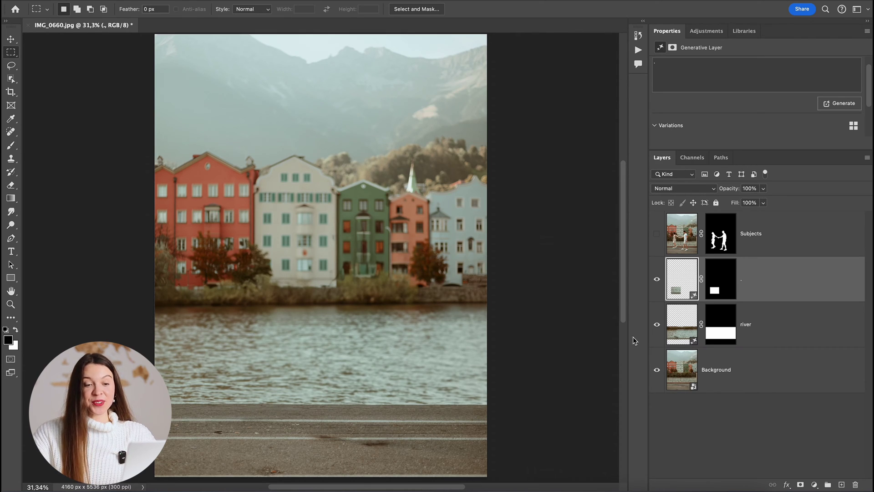
Show the walking couple again over the new river and empty pavement scene
left_click(656, 235)
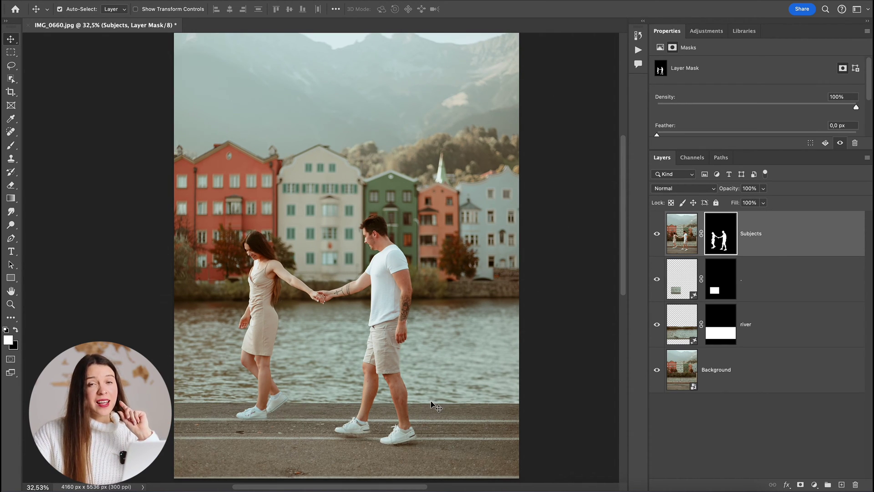
scroll(346, 438, "up", 3)
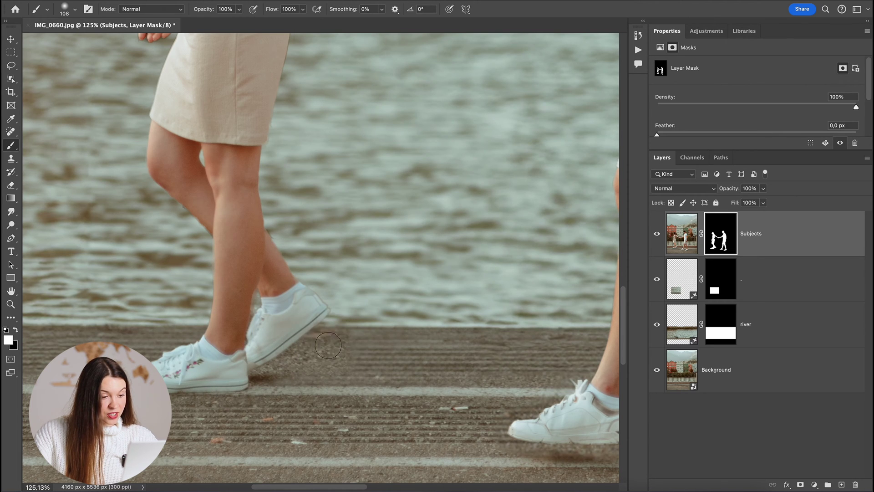
Enlarge the brush to about 247 px to restore the shadows under the man's feet
left_click_drag(295, 390, 333, 397)
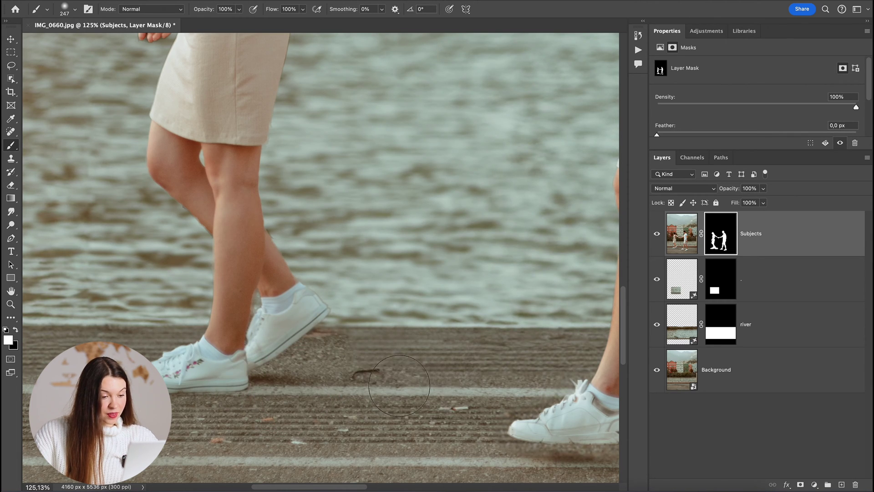
scroll(453, 406, "down", 5)
scroll(453, 407, "up", 2)
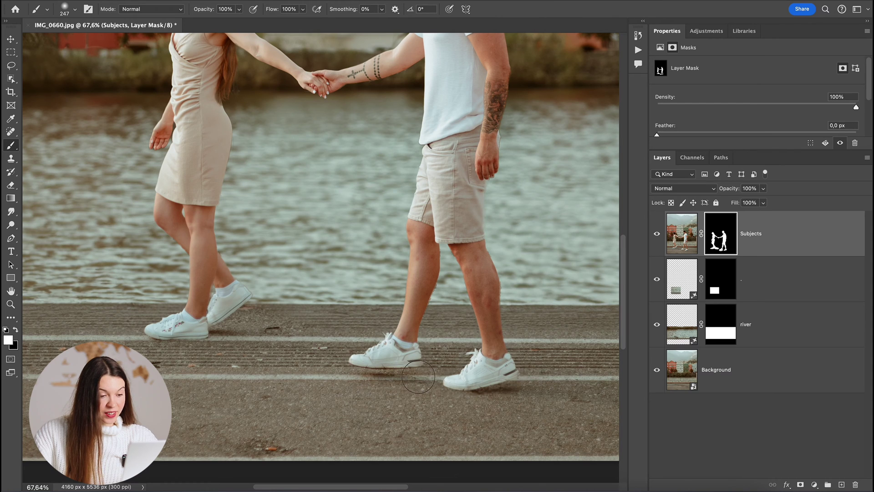
scroll(490, 393, "down", 3)
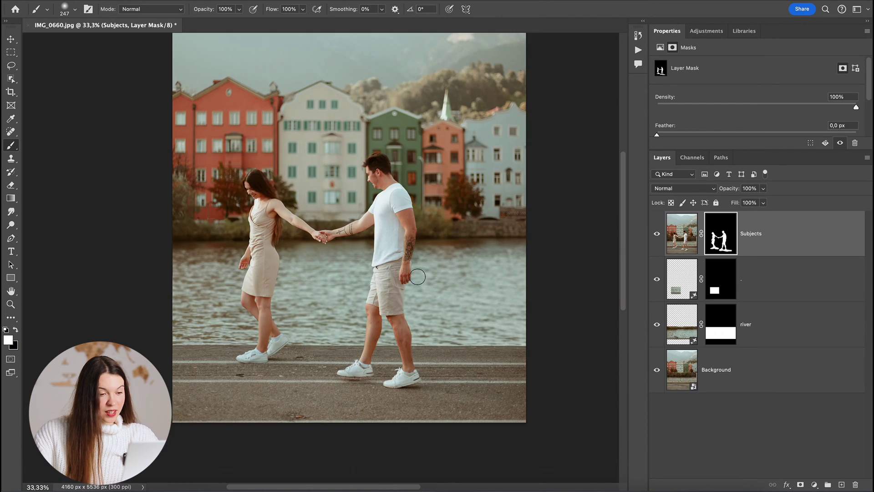
scroll(420, 259, "up", 5)
scroll(399, 226, "up", 3)
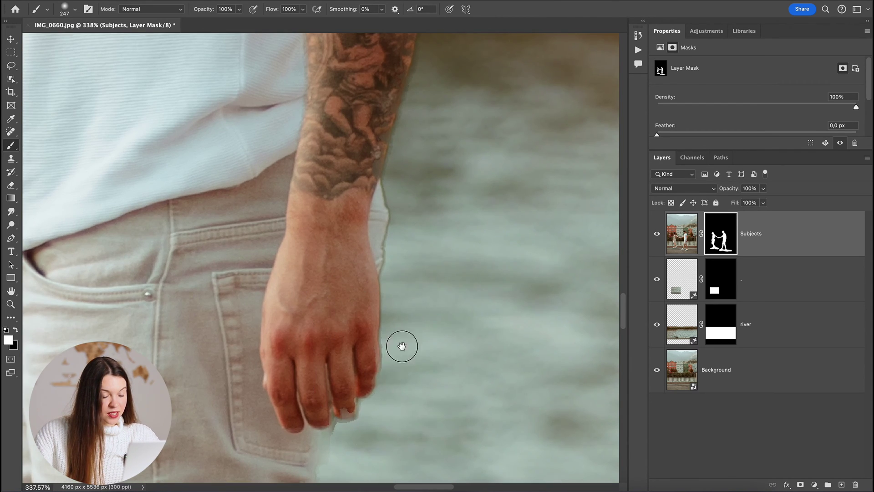
scroll(421, 353, "down", 2)
With a 17 px black brush, clean the Subjects mask fringe under the man's wrist
left_click_drag(471, 299, 349, 299)
left_click_drag(478, 231, 426, 197)
key("x")
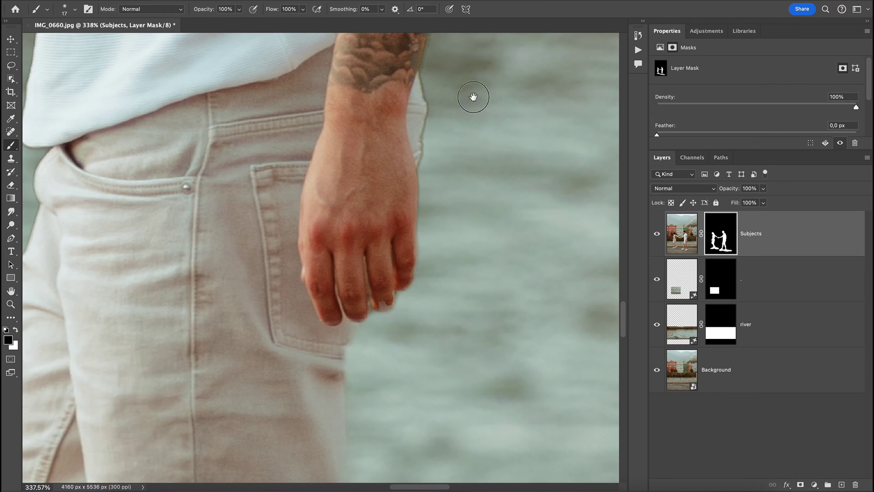
left_click_drag(474, 108, 488, 326)
left_click_drag(523, 230, 519, 335)
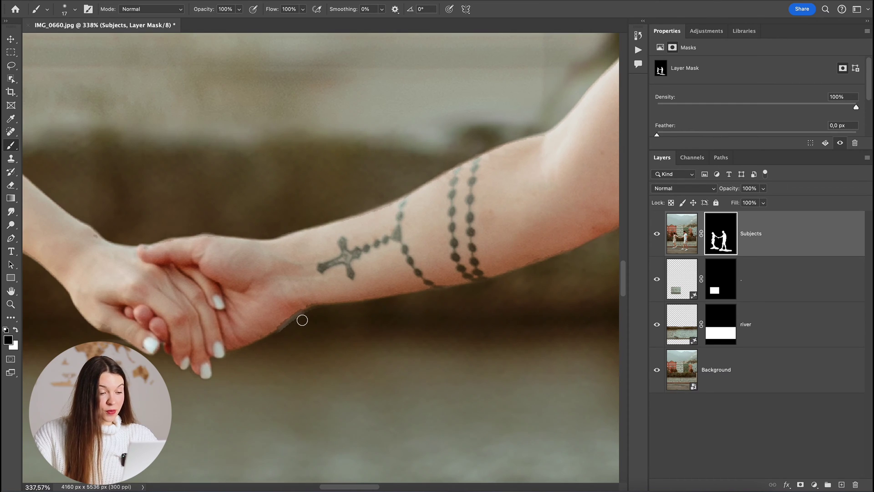
mouse_move(302, 320)
left_mouse_down()
mouse_move(293, 332)
mouse_move(305, 316)
mouse_move(295, 327)
mouse_move(283, 314)
left_mouse_up()
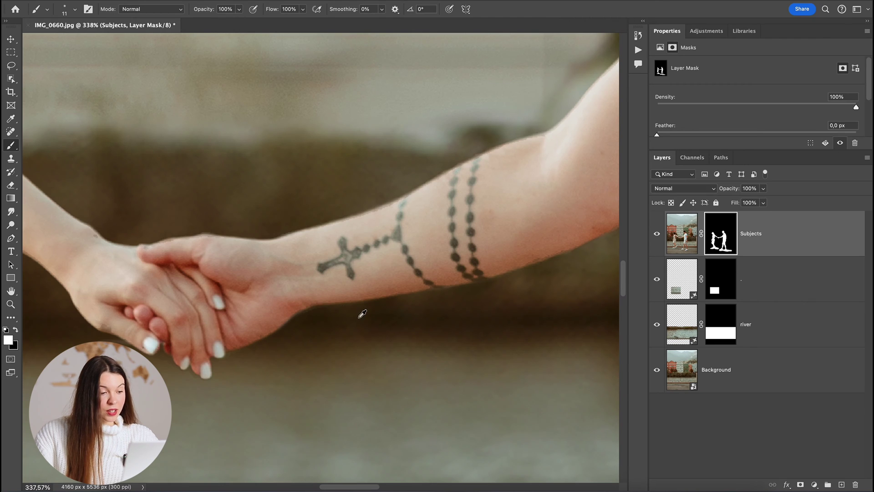
scroll(346, 314, "left", 5)
scroll(296, 307, "up", 2)
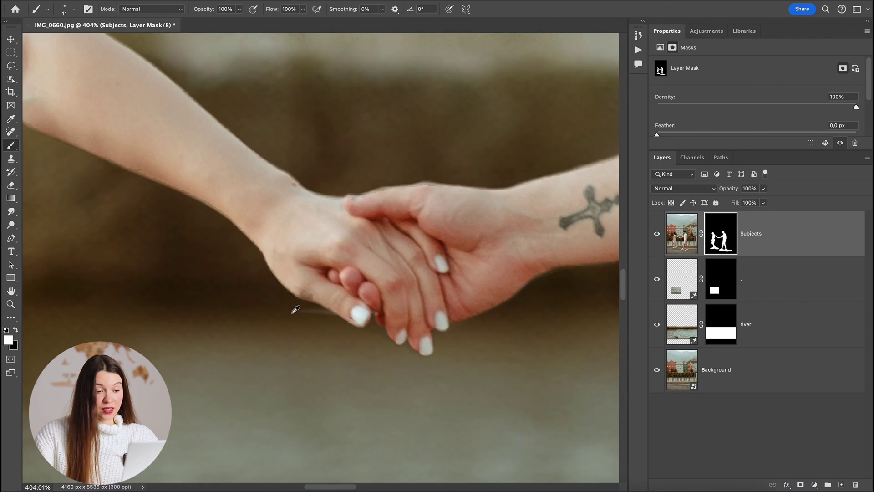